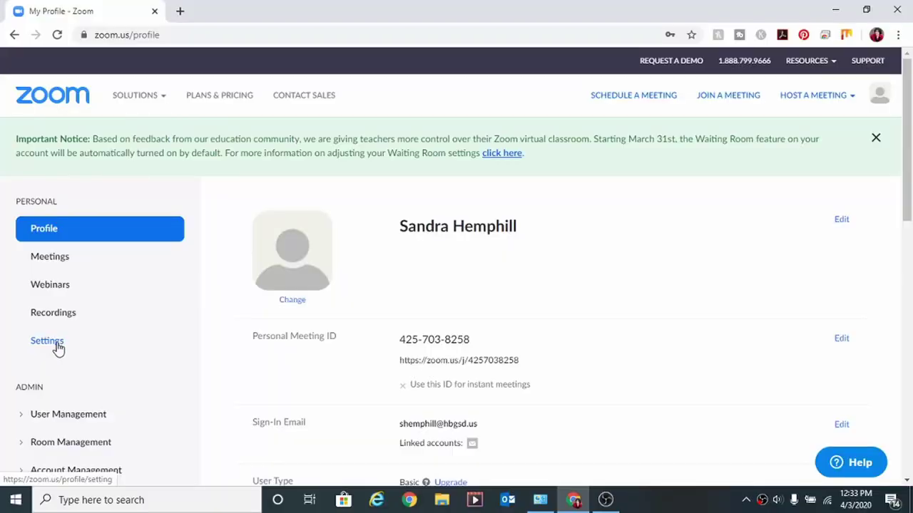
In web portal settings, turn on Breakout room and allow pre-assigning participants when scheduling
{"action": "left_click", "coordinate": [58, 346]}
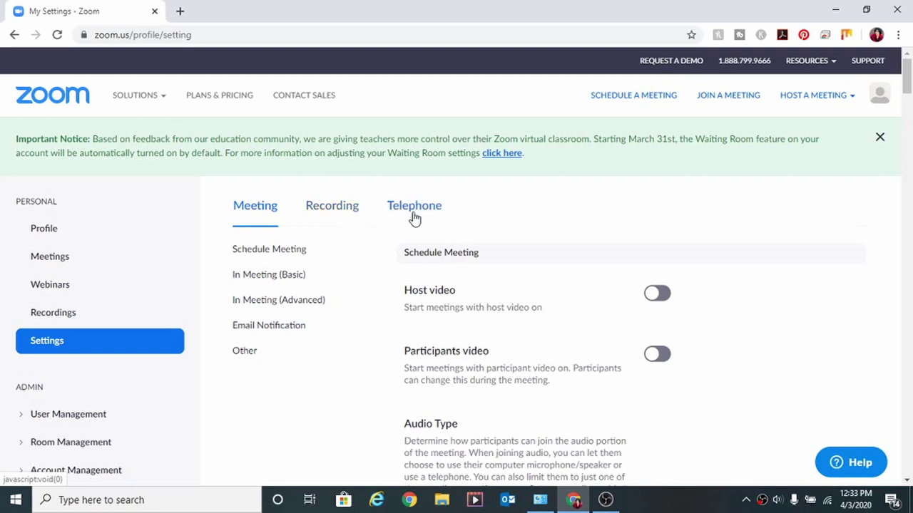
{"action": "left_click", "coordinate": [306, 306]}
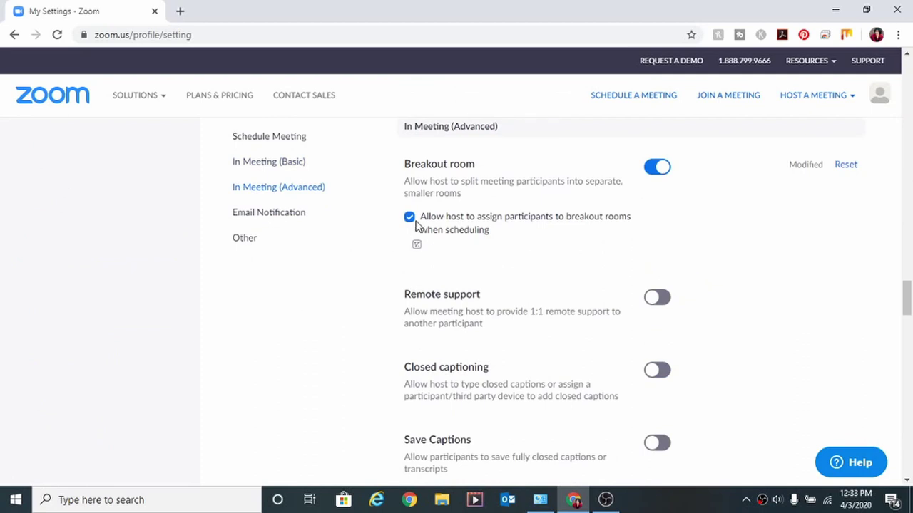
{"action": "left_click", "coordinate": [414, 221]}
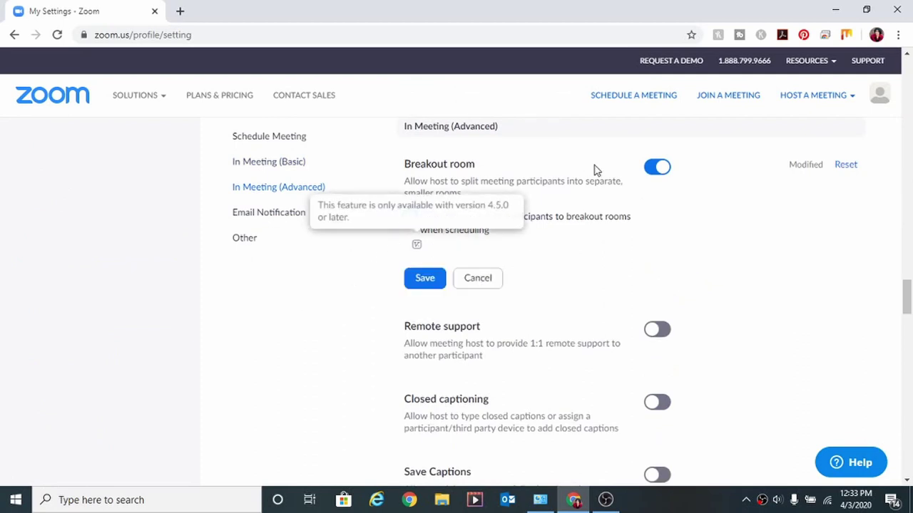
{"action": "left_click", "coordinate": [656, 167]}
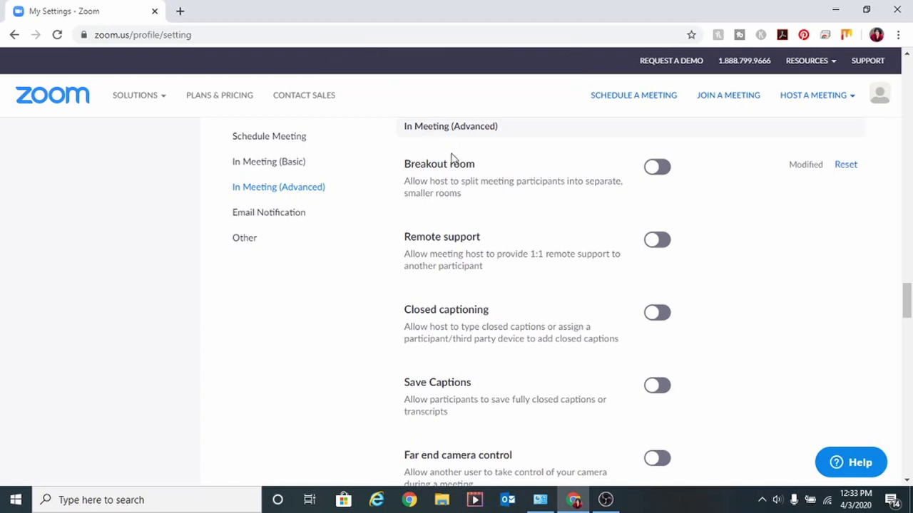
{"action": "left_click", "coordinate": [657, 167]}
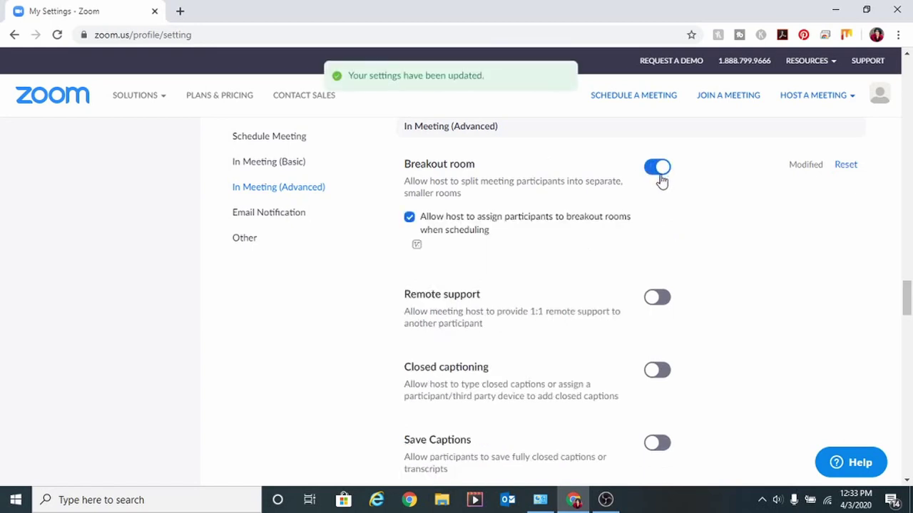
{"action": "mouse_move", "coordinate": [410, 230]}
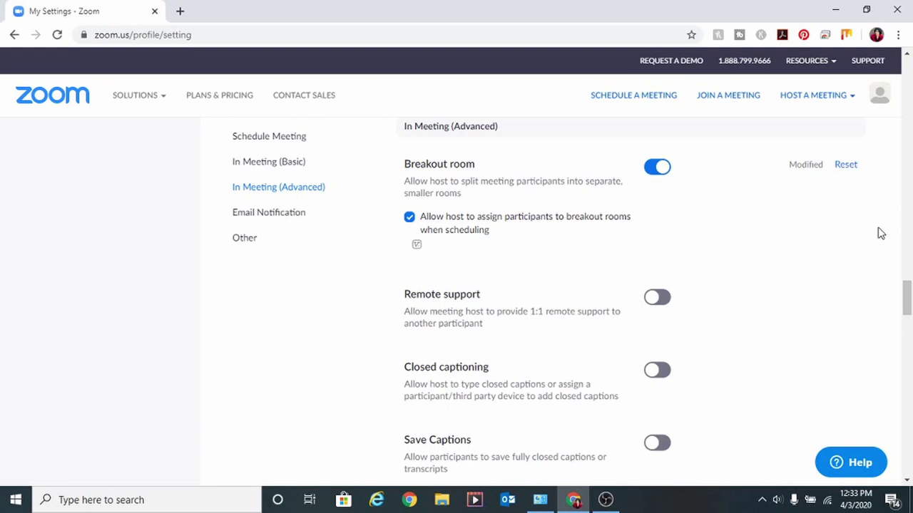
{"action": "mouse_move", "coordinate": [815, 98]}
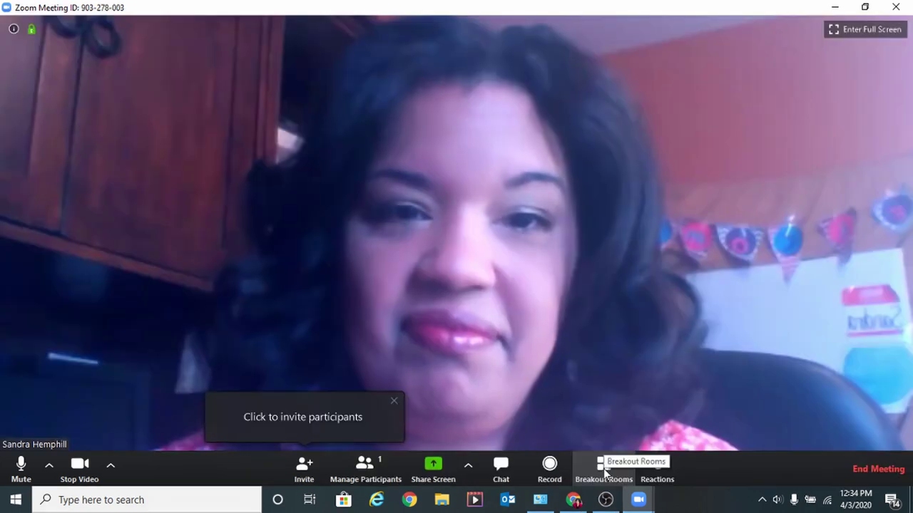
Create 2 automatically assigned breakout rooms, Breakout Room 1 and Breakout Room 2
{"action": "left_click", "coordinate": [598, 465]}
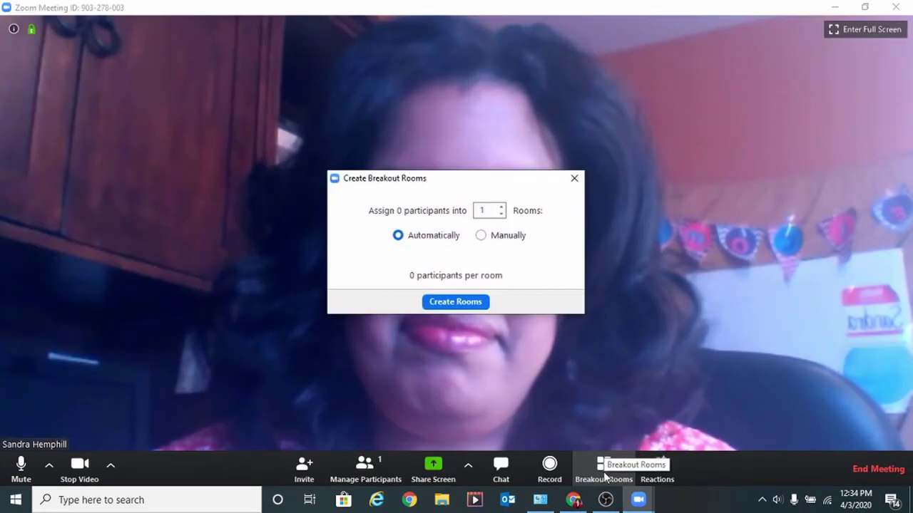
{"action": "left_click", "coordinate": [501, 206]}
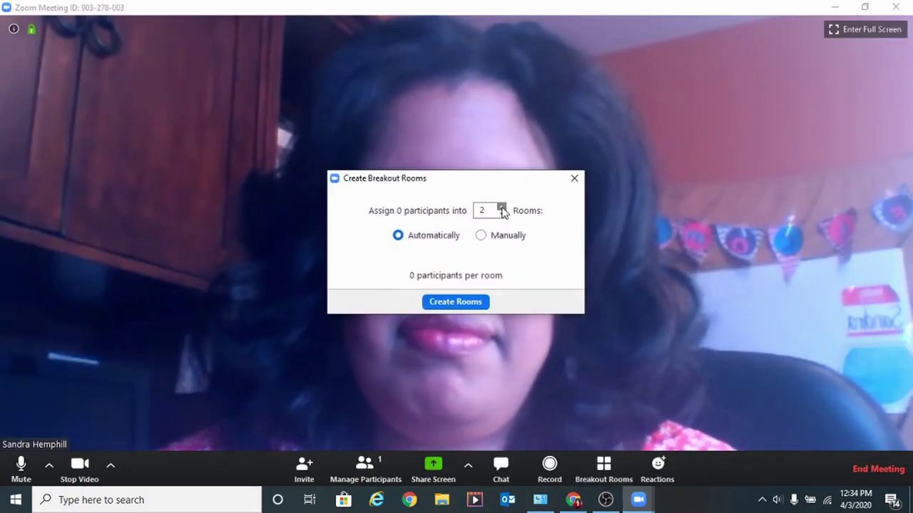
{"action": "left_click", "coordinate": [478, 212]}
{"action": "left_click", "coordinate": [463, 309]}
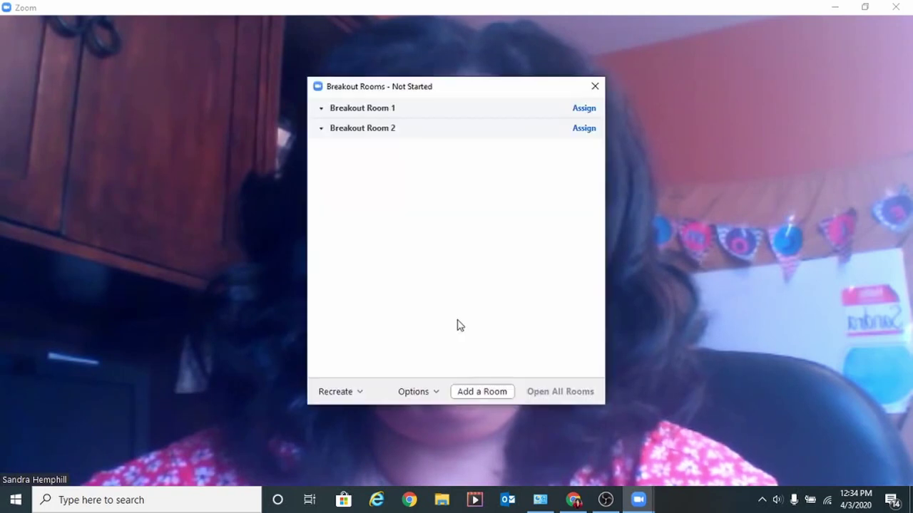
Rename Breakout Room 1 to 'Group 1'
{"action": "mouse_move", "coordinate": [426, 131]}
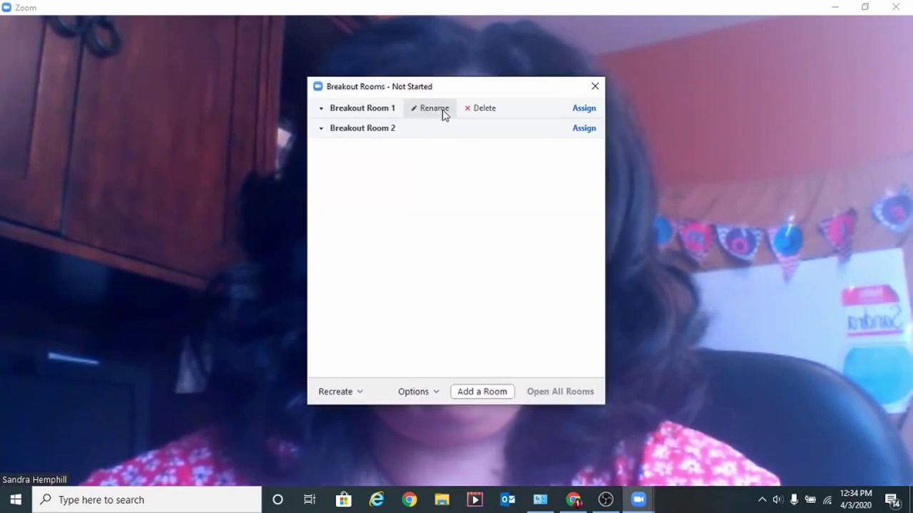
{"action": "left_click", "coordinate": [431, 113]}
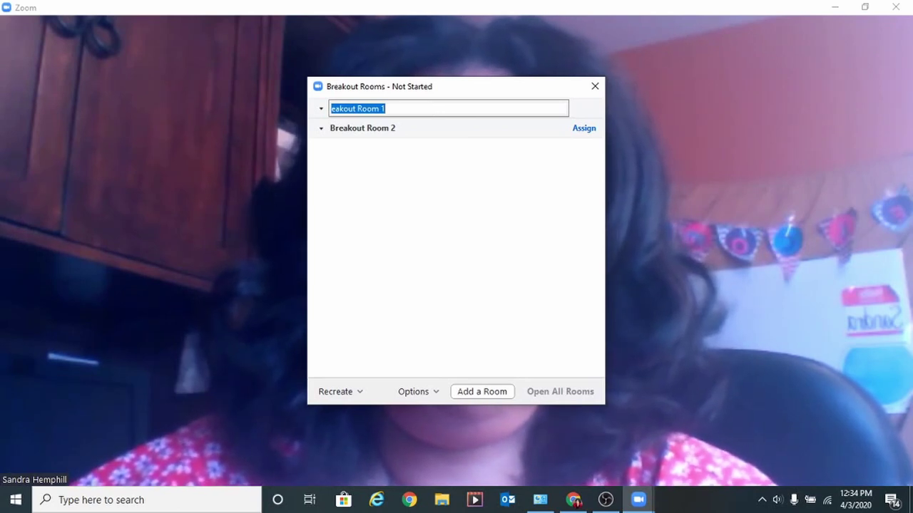
{"action": "type", "text": "Group 1"}
{"action": "left_click", "coordinate": [378, 166]}
Rename Breakout Room 2 to 'Group 2' and add a third breakout room
{"action": "mouse_move", "coordinate": [381, 134]}
{"action": "left_click", "coordinate": [424, 130]}
{"action": "type", "text": "G"}
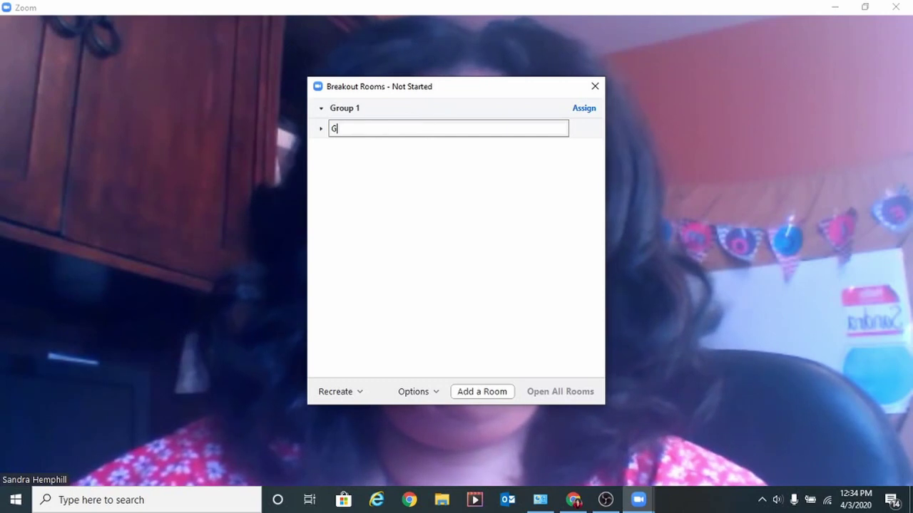
{"action": "type", "text": "roup 2"}
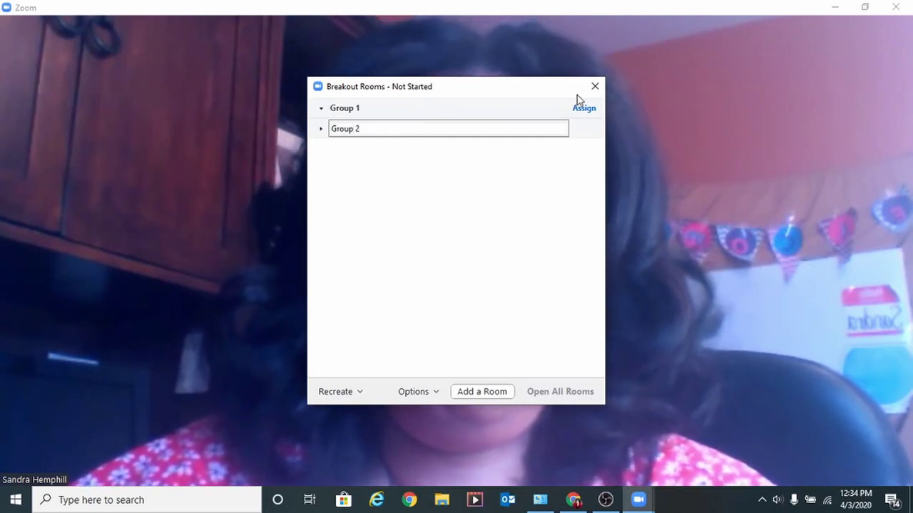
{"action": "key", "text": "Return"}
{"action": "mouse_move", "coordinate": [586, 116]}
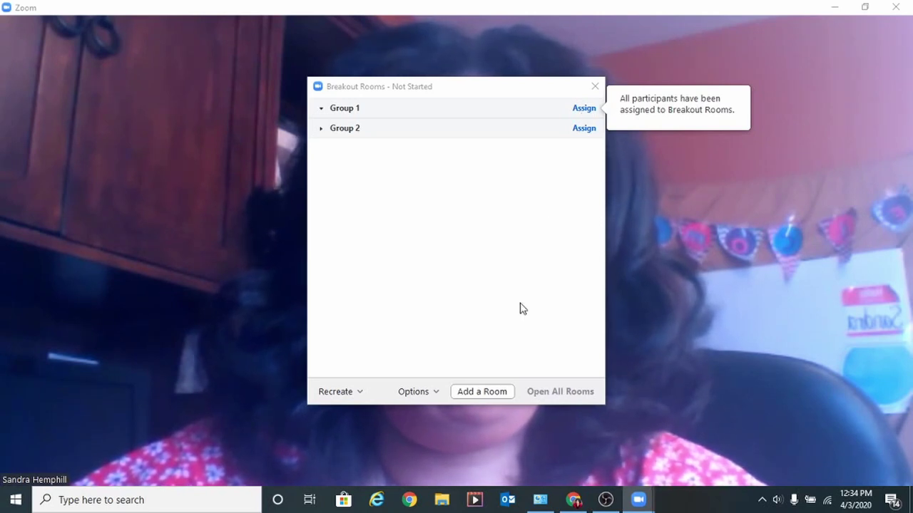
{"action": "left_click", "coordinate": [493, 398]}
Delete Breakout Room 3, leaving Group 1 and Group 2, and close the rooms window
{"action": "mouse_move", "coordinate": [380, 160]}
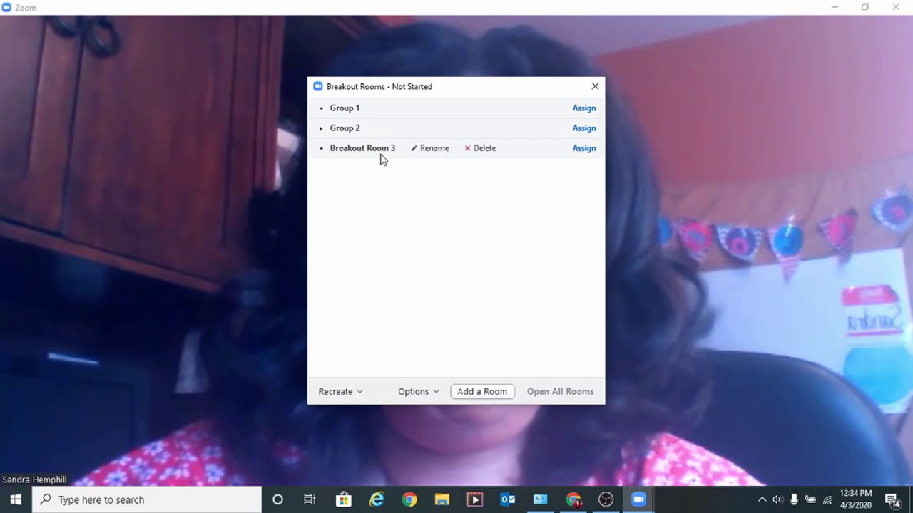
{"action": "left_click", "coordinate": [483, 148]}
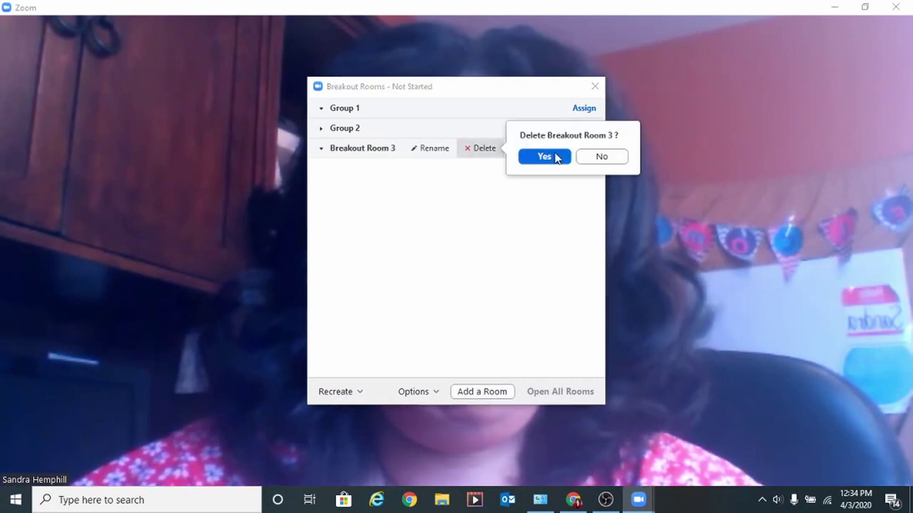
{"action": "left_click", "coordinate": [544, 157]}
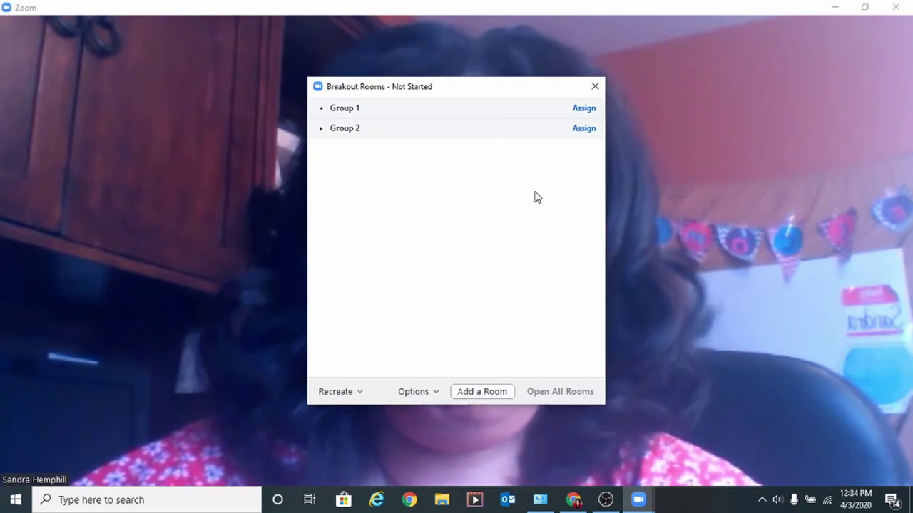
{"action": "left_click", "coordinate": [595, 85]}
{"action": "left_click", "coordinate": [605, 471]}
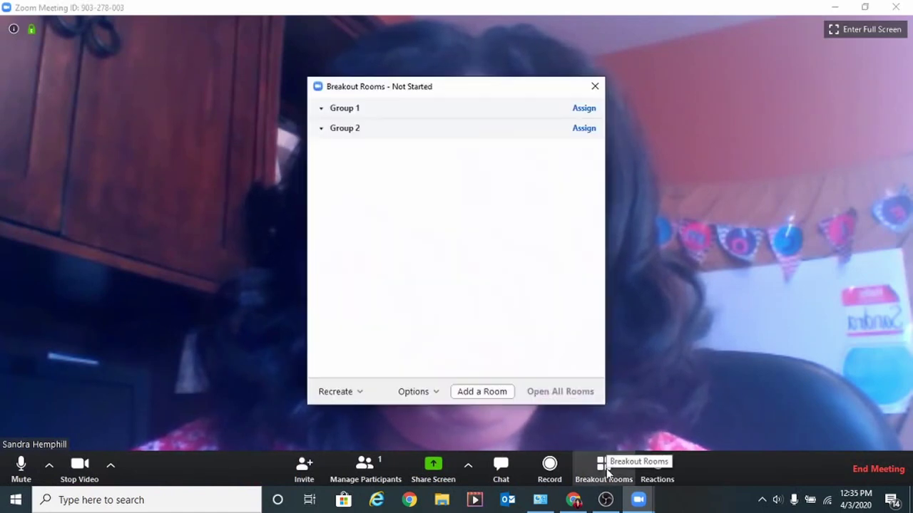
{"action": "left_click", "coordinate": [595, 87]}
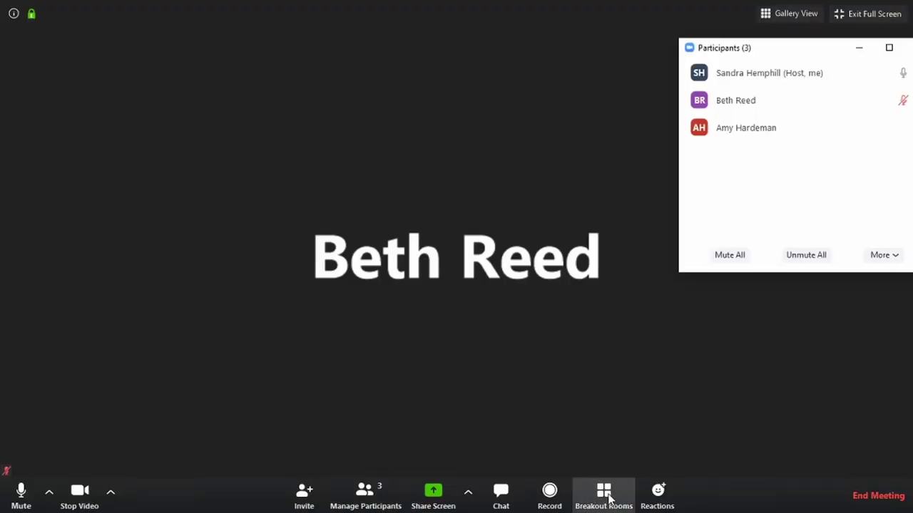
Open the Breakout Rooms window showing the rooms in progress
{"action": "left_click", "coordinate": [606, 497]}
Close all running breakout rooms and shut the rooms window
{"action": "mouse_move", "coordinate": [342, 133]}
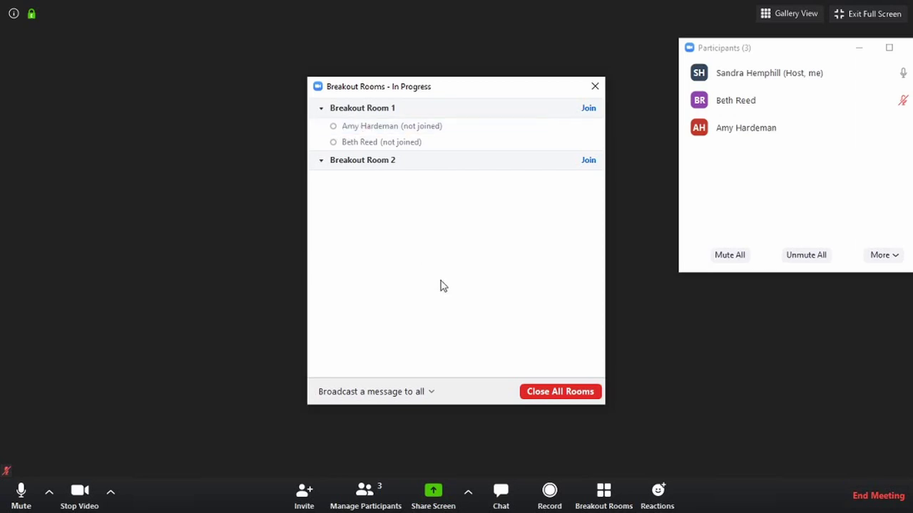
{"action": "left_click", "coordinate": [554, 393]}
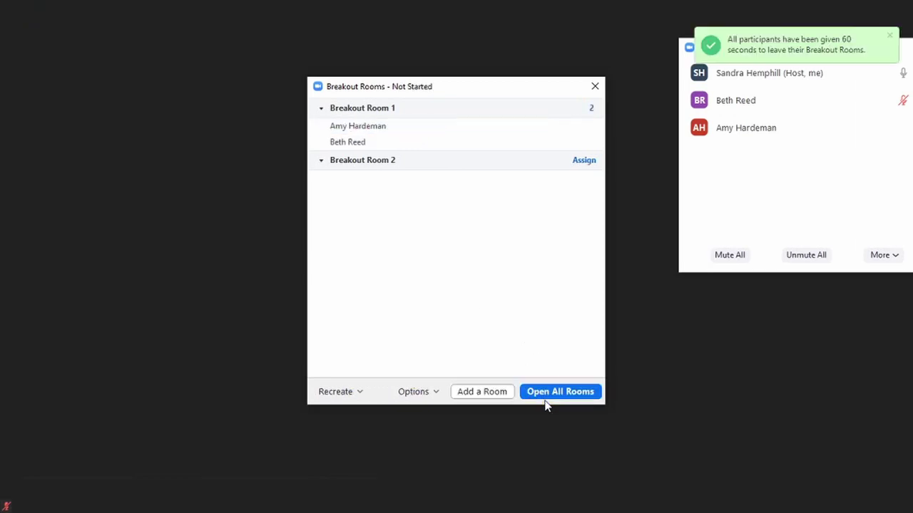
{"action": "left_click", "coordinate": [595, 86]}
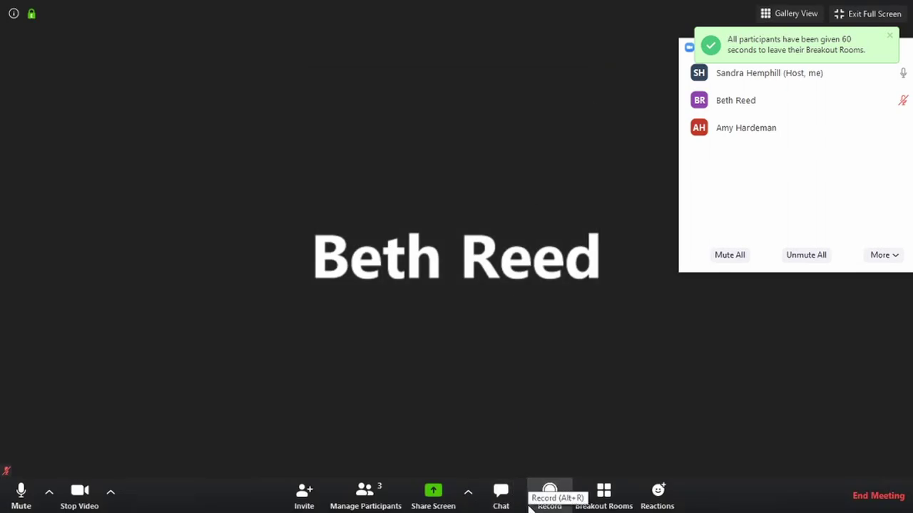
{"action": "left_click", "coordinate": [604, 491]}
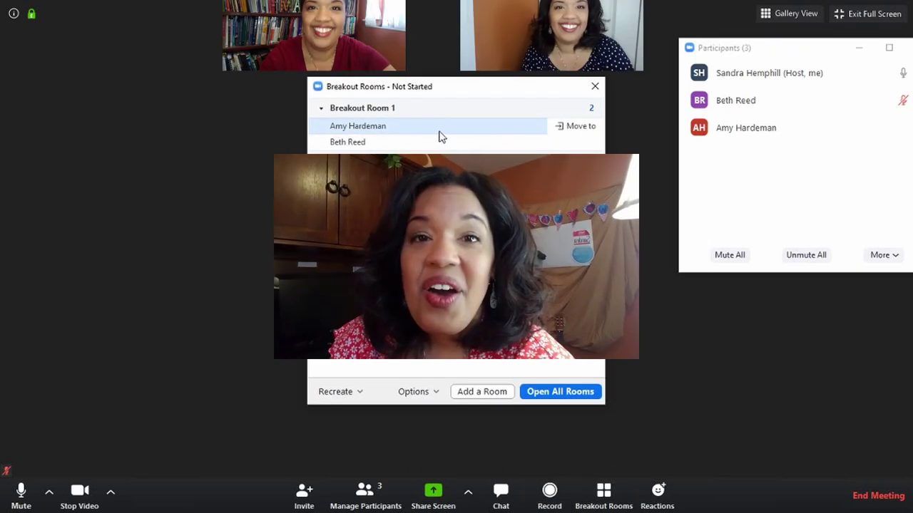
{"action": "mouse_move", "coordinate": [455, 140]}
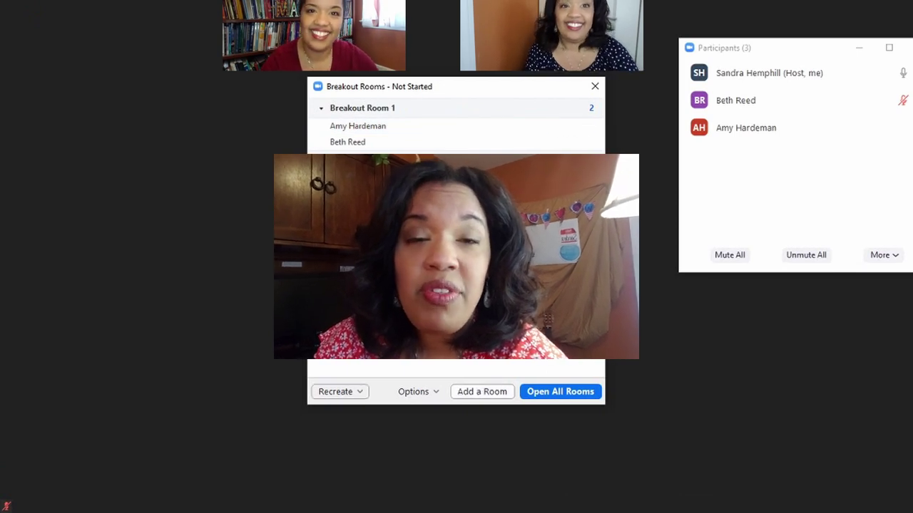
{"action": "left_click", "coordinate": [594, 87]}
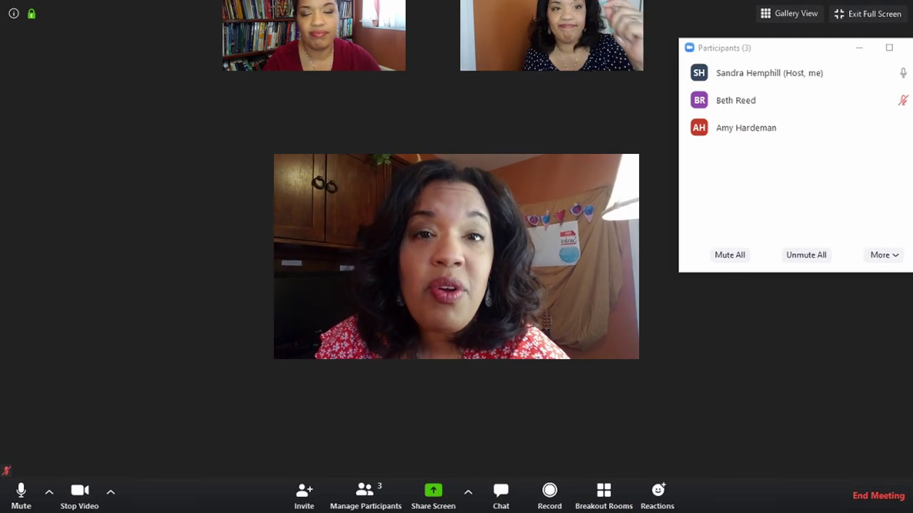
Keep Breakout Room 2 and remove both participants from Breakout Room 1
{"action": "left_click", "coordinate": [603, 493]}
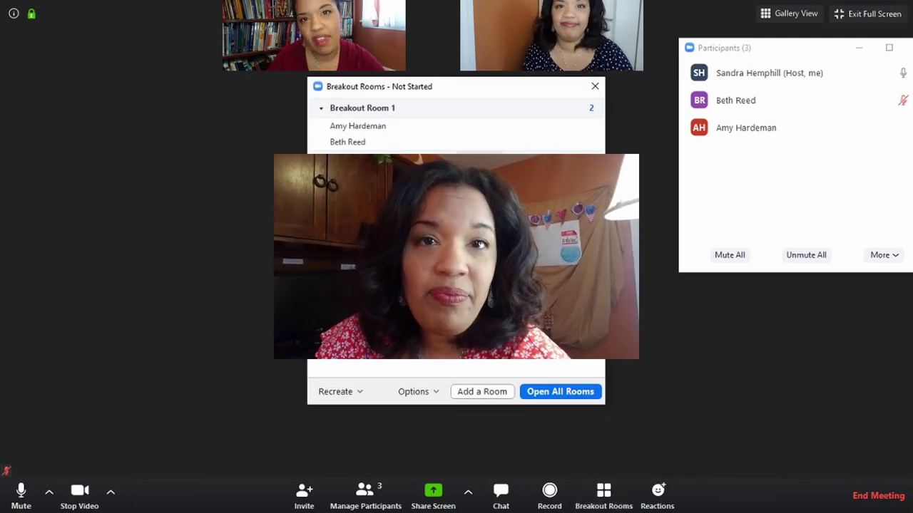
{"action": "left_click", "coordinate": [542, 175]}
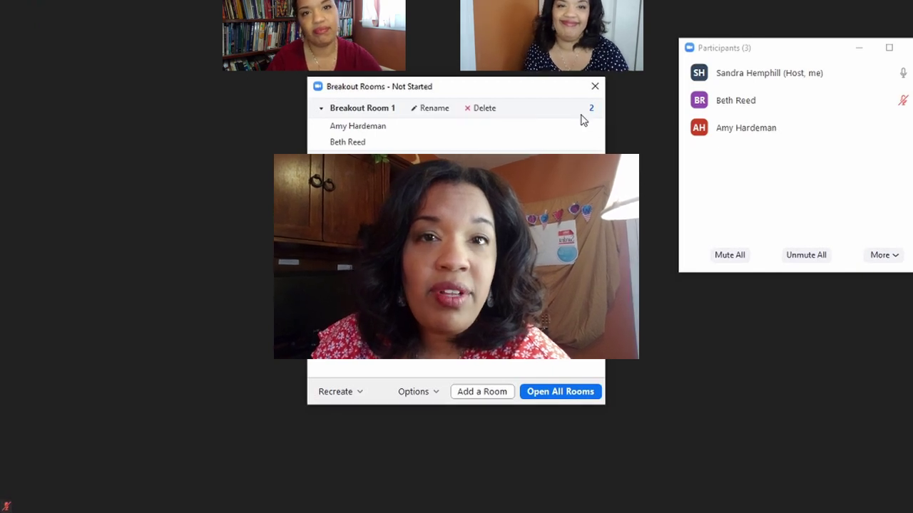
{"action": "left_click", "coordinate": [321, 111]}
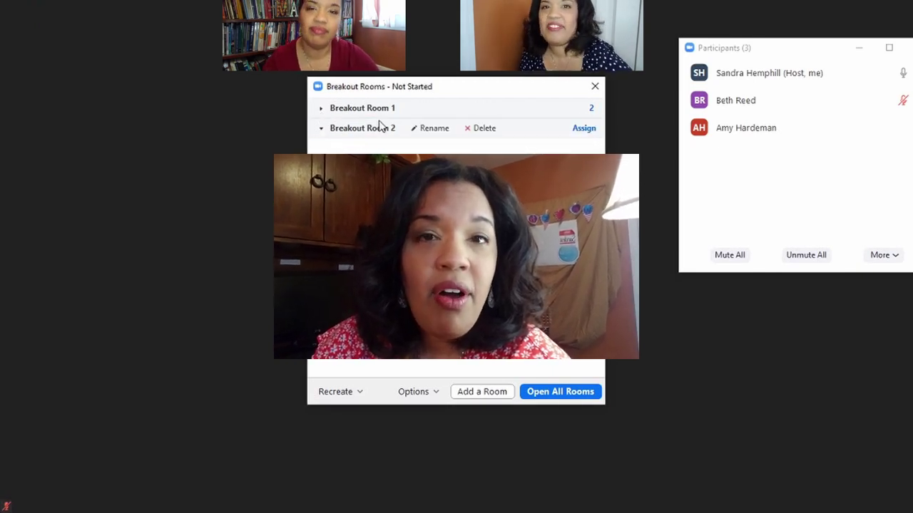
{"action": "left_click", "coordinate": [582, 129]}
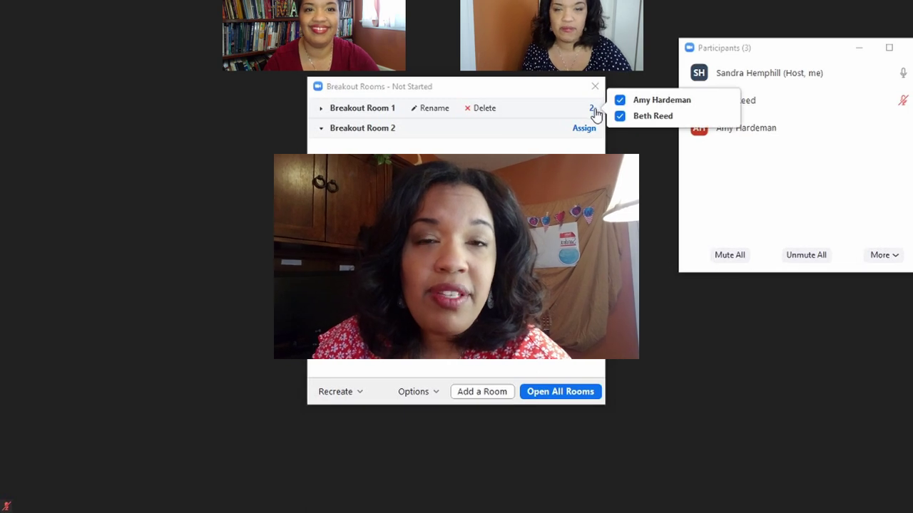
{"action": "left_click", "coordinate": [620, 116]}
{"action": "left_click", "coordinate": [620, 116]}
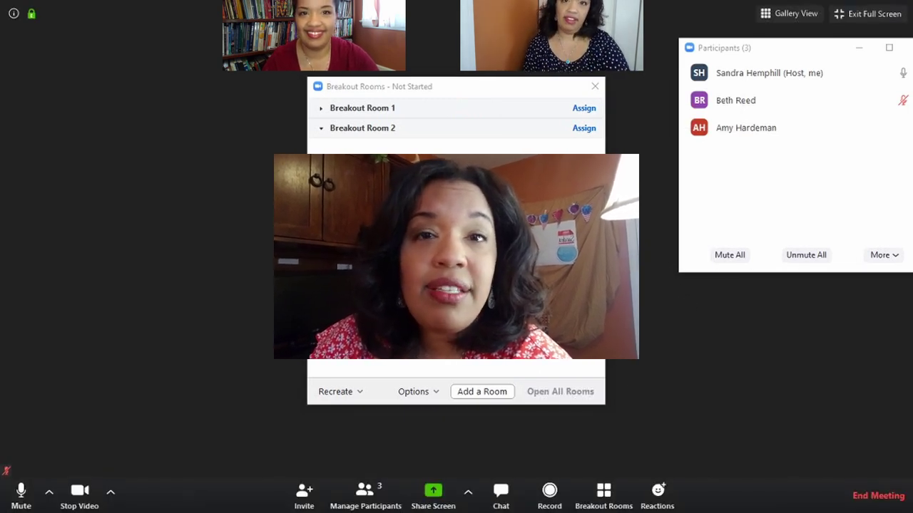
Reassign both participants to Breakout Room 1 and open all rooms
{"action": "left_click", "coordinate": [591, 111]}
{"action": "left_click", "coordinate": [619, 100]}
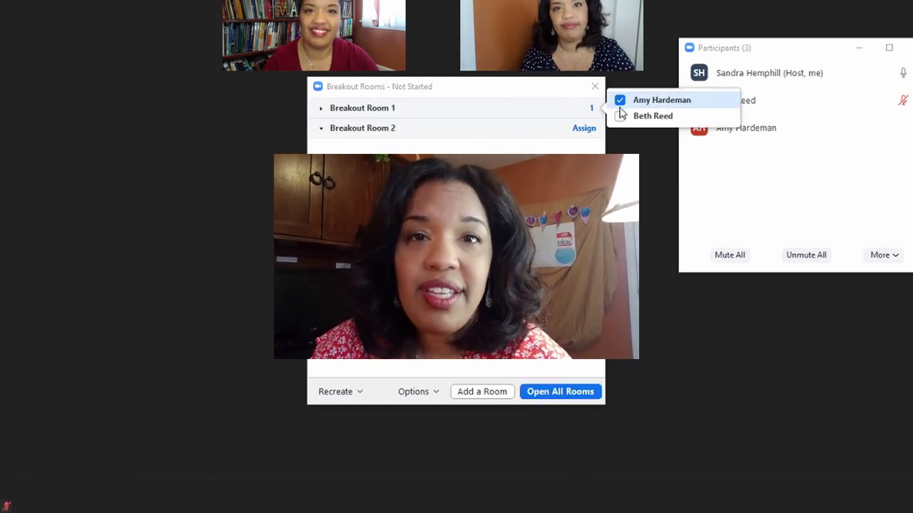
{"action": "left_click", "coordinate": [620, 117]}
{"action": "left_click", "coordinate": [551, 392]}
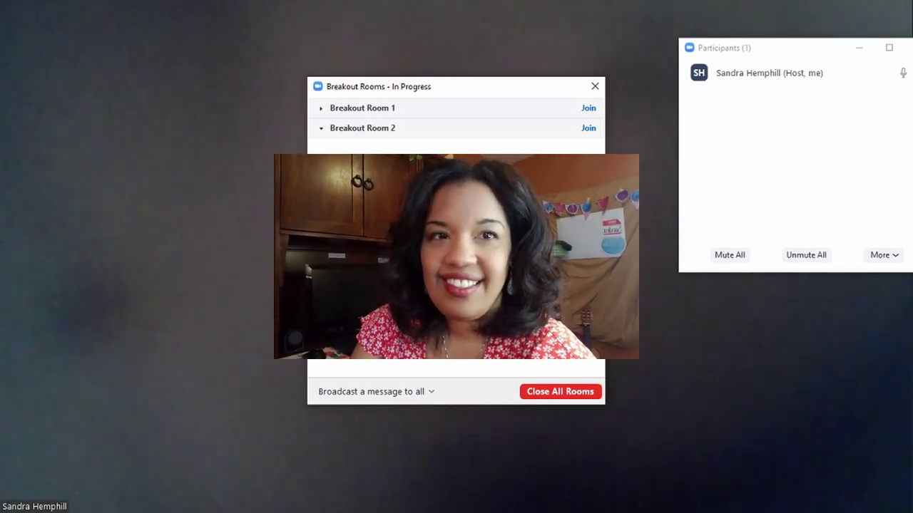
Join Breakout Room 1 as the host and confirm the join prompt
{"action": "left_click", "coordinate": [320, 110]}
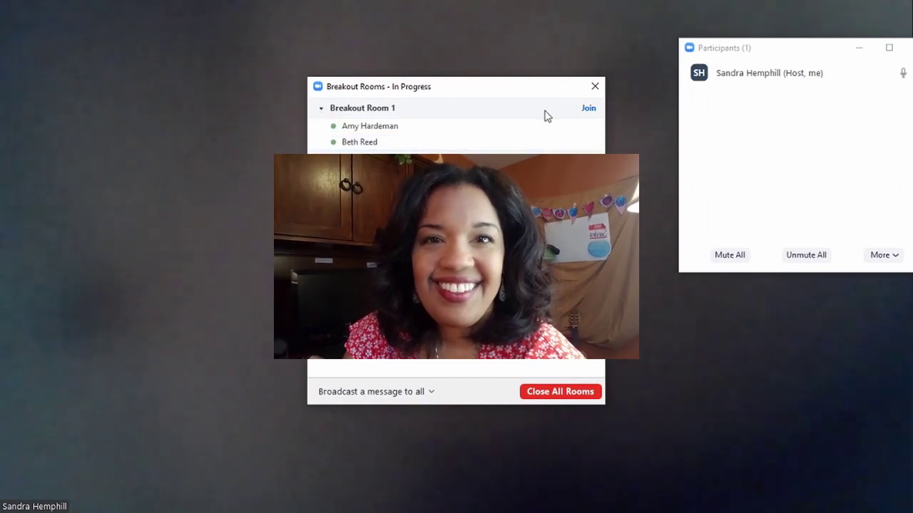
{"action": "left_click_drag", "start_coordinate": [491, 96], "coordinate": [491, 114]}
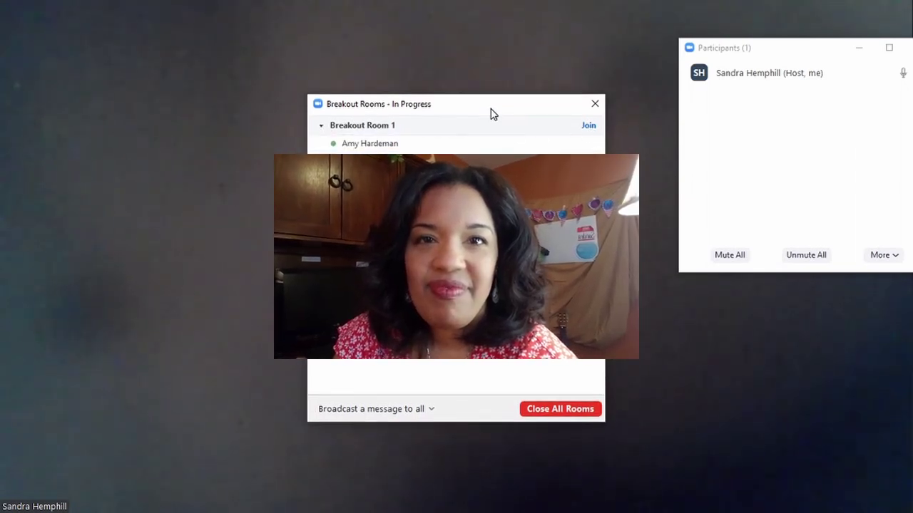
{"action": "left_click", "coordinate": [588, 127]}
{"action": "key", "text": "Return"}
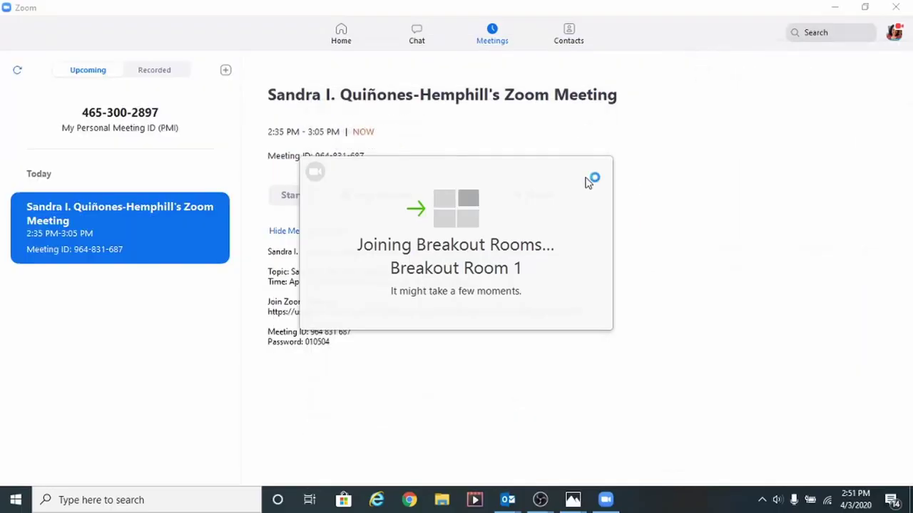